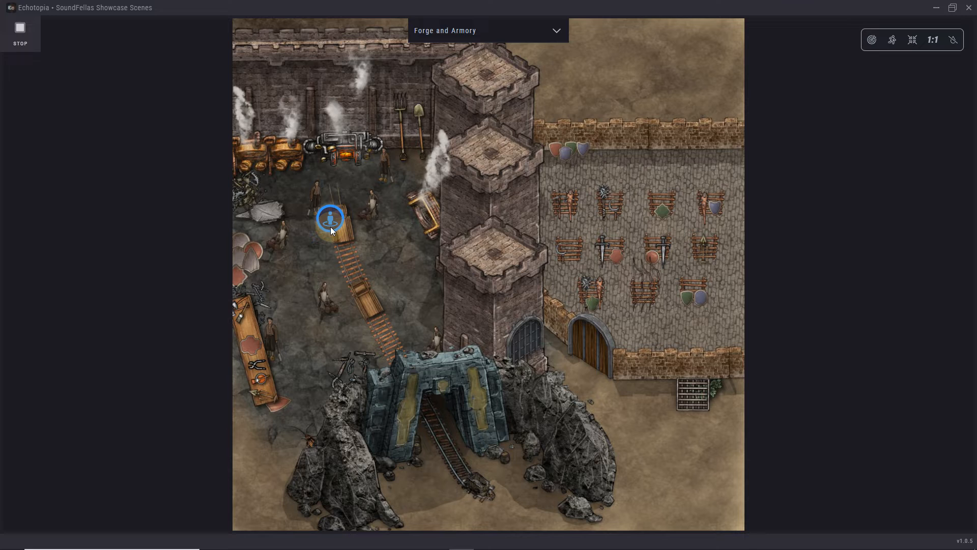
Move the listener from the forge through the armory to the mine entrance during live playback, then stop playback
drag(331, 227, 621, 229)
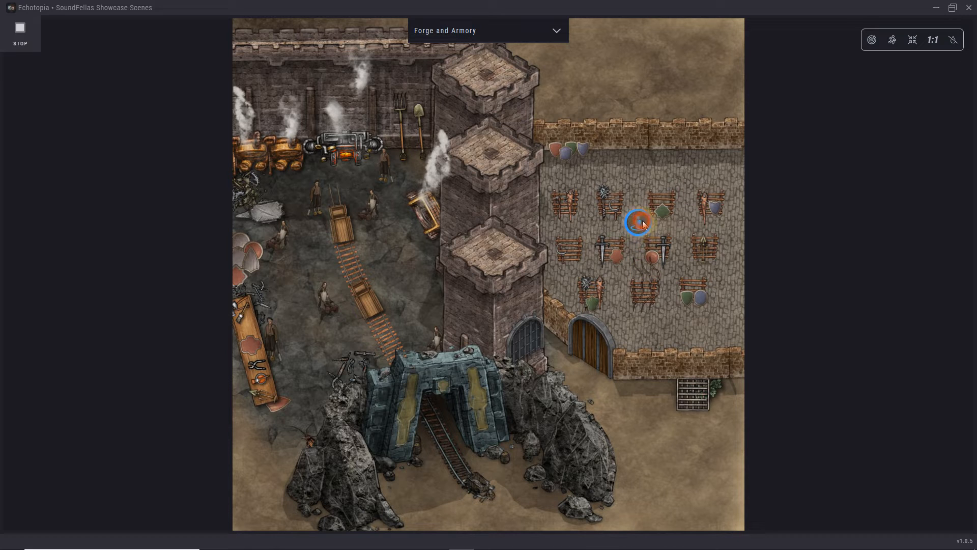
mouse_move(642, 241)
mouse_down()
mouse_move(568, 365)
mouse_move(493, 439)
mouse_up()
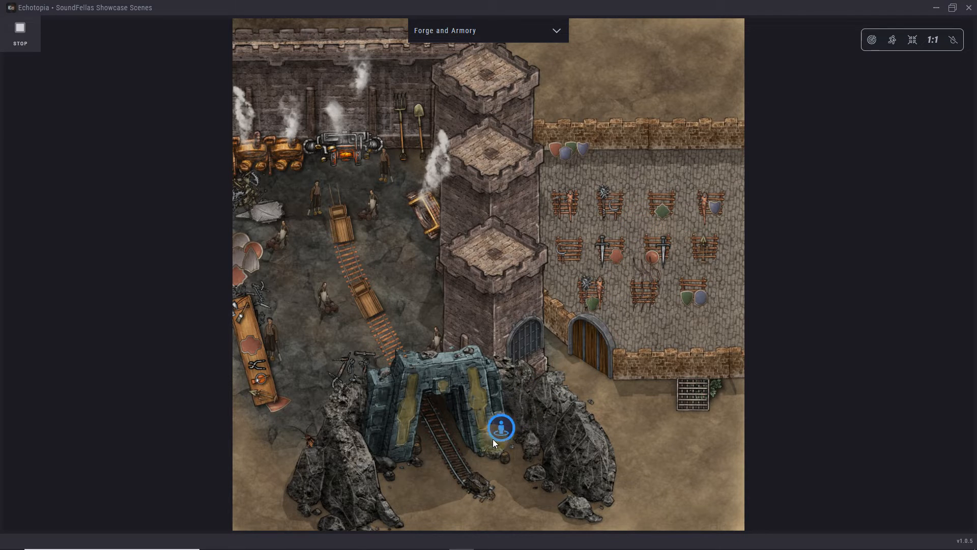
drag(464, 475, 461, 476)
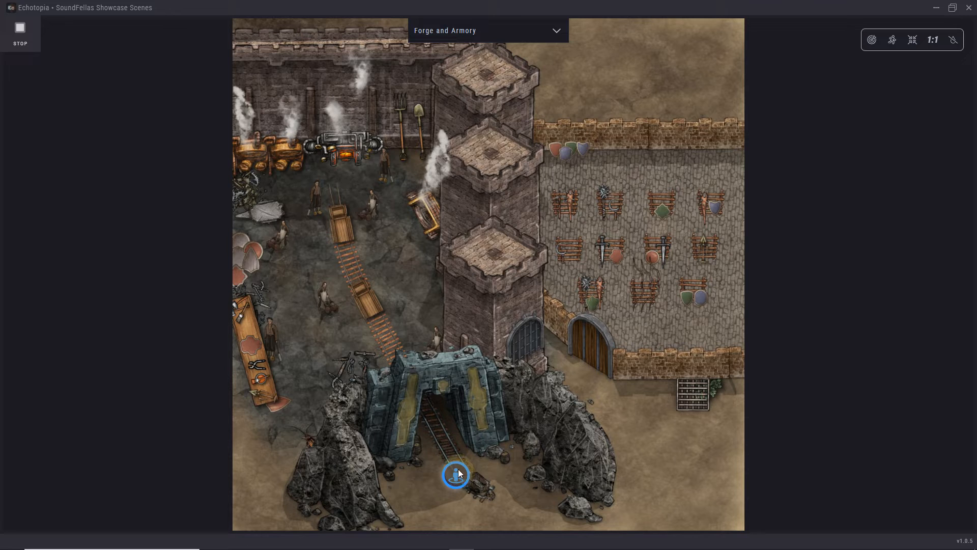
click(21, 39)
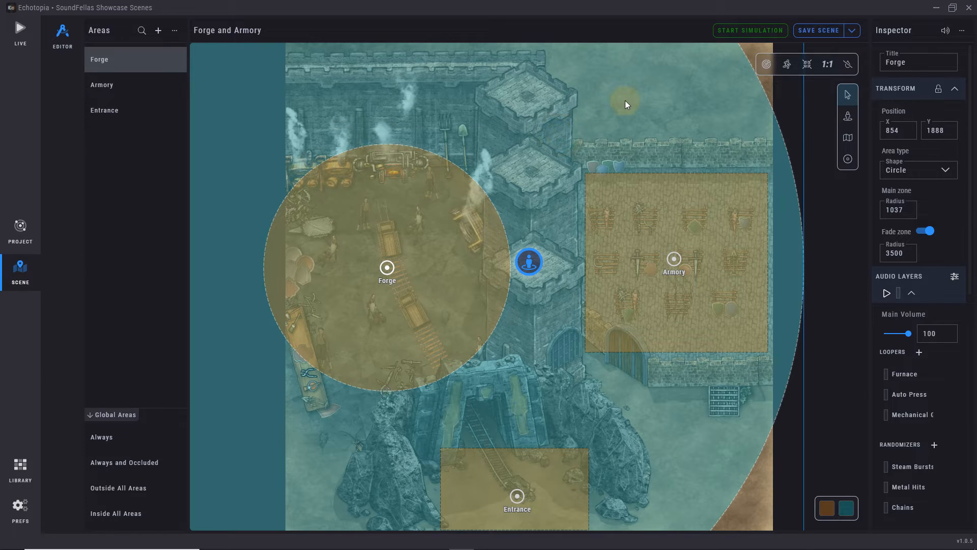
Enlarge the Forge area's fade zone to a radius of about 9879
scroll(631, 102, down, 8)
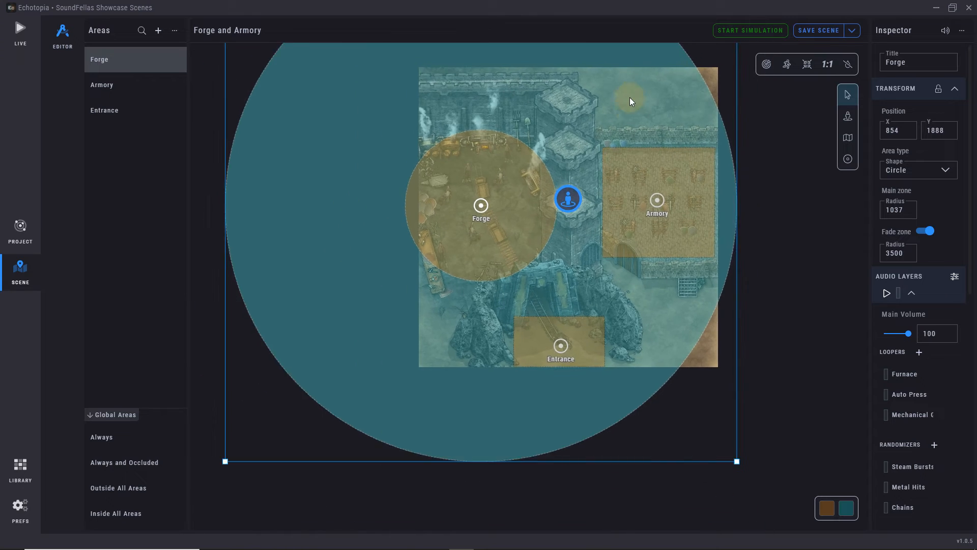
scroll(633, 83, down, 1)
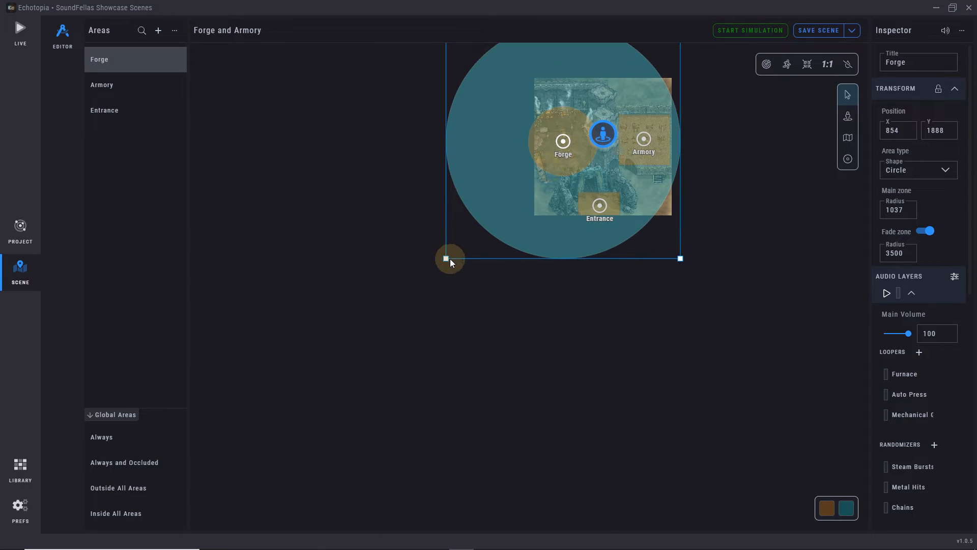
drag(450, 259, 218, 457)
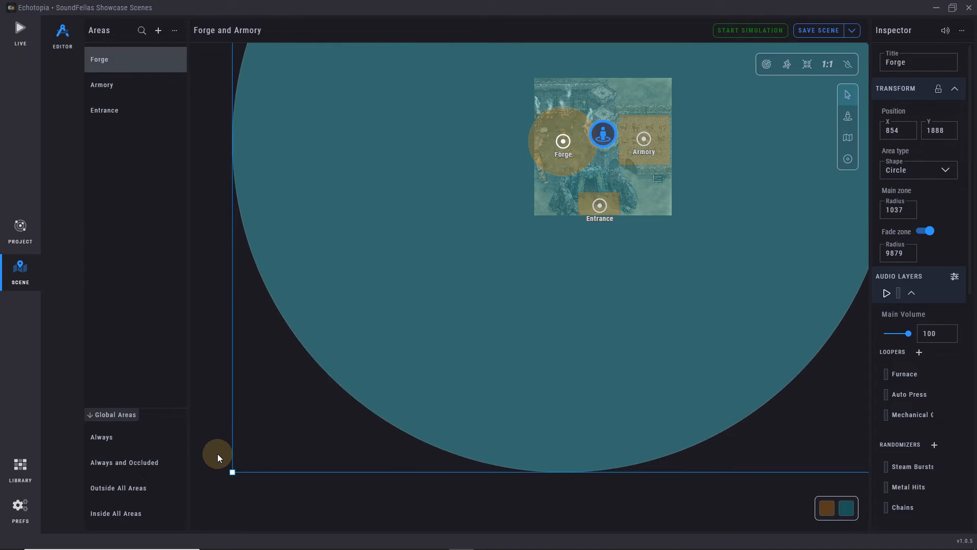
Set the Forge area's fade zone radius to 3500 and fit the scene in the view
double_click(899, 253)
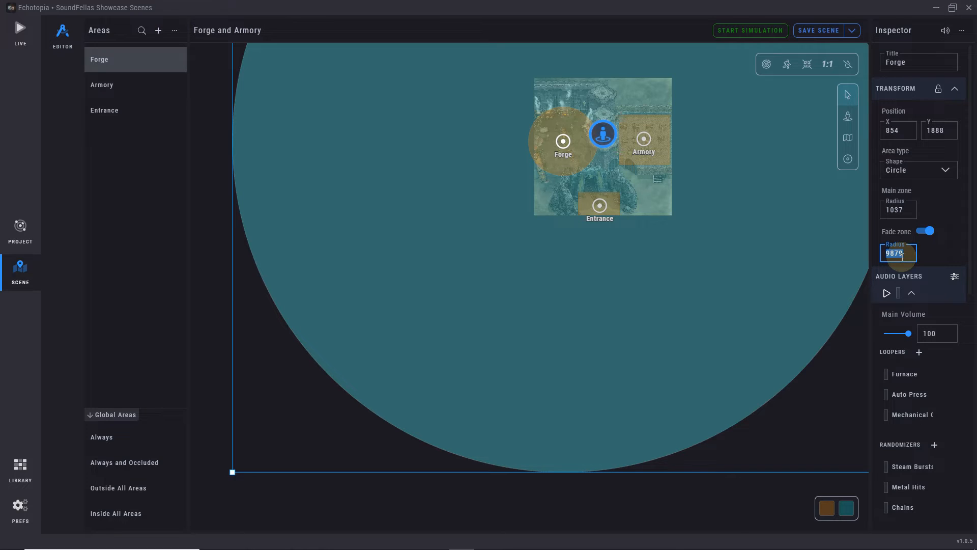
text(3500)
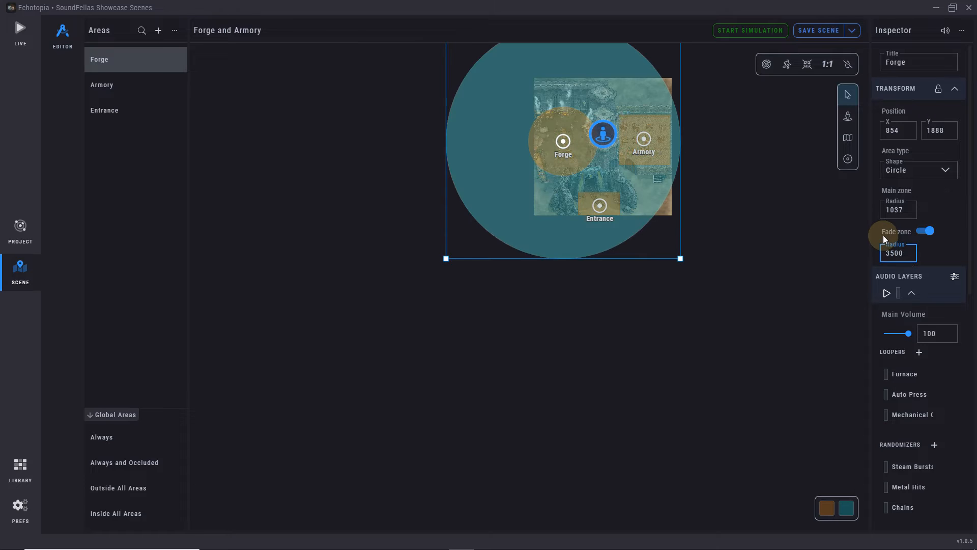
click(807, 64)
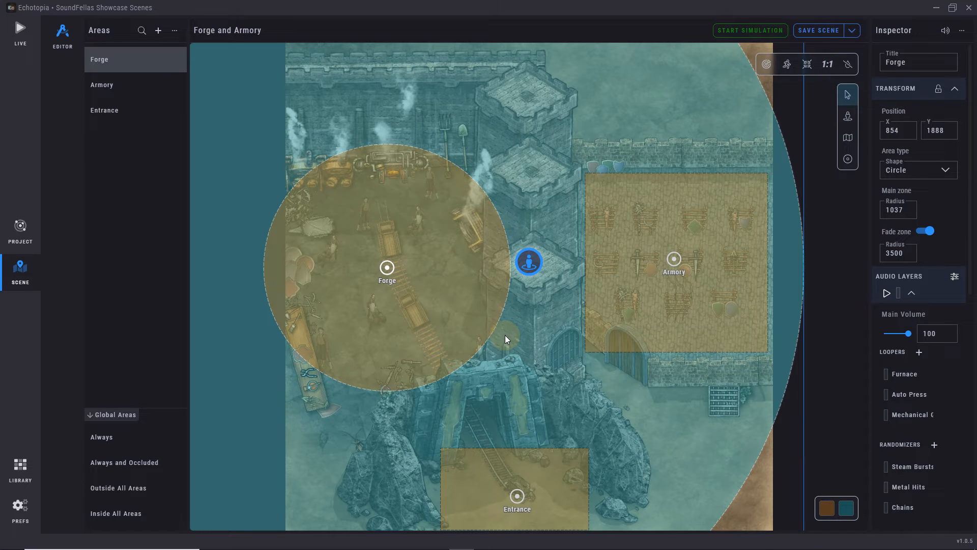
Select the Forge area's main zone and preview the Furnace looper's audio file
click(437, 235)
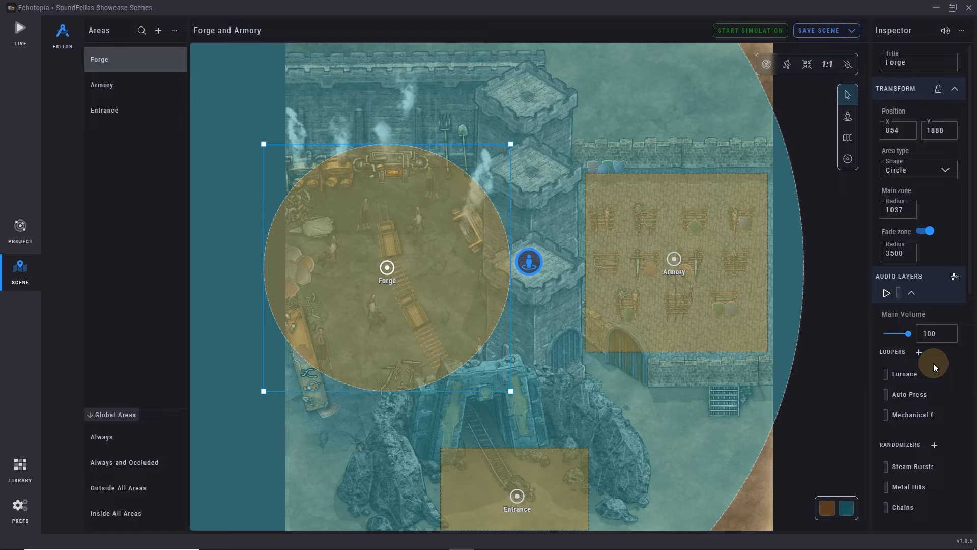
click(893, 374)
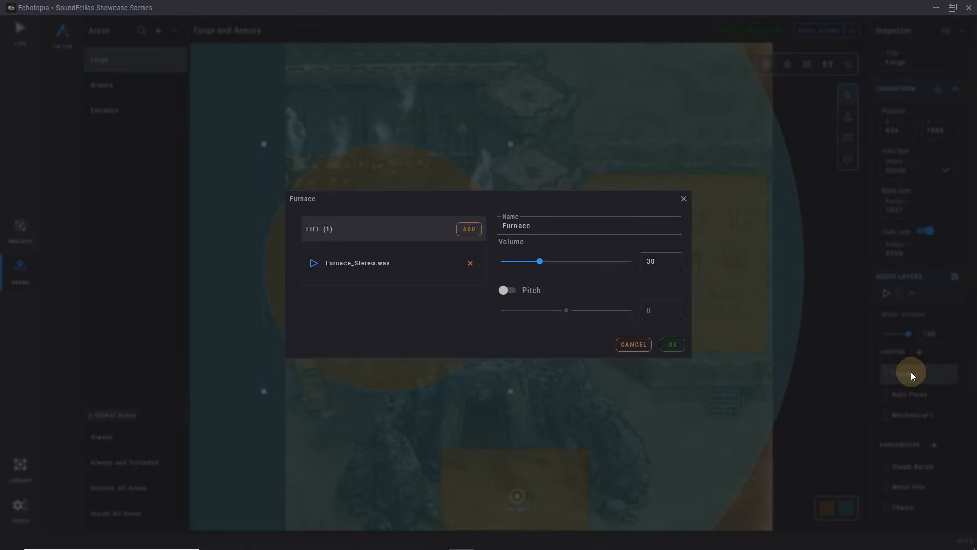
click(312, 264)
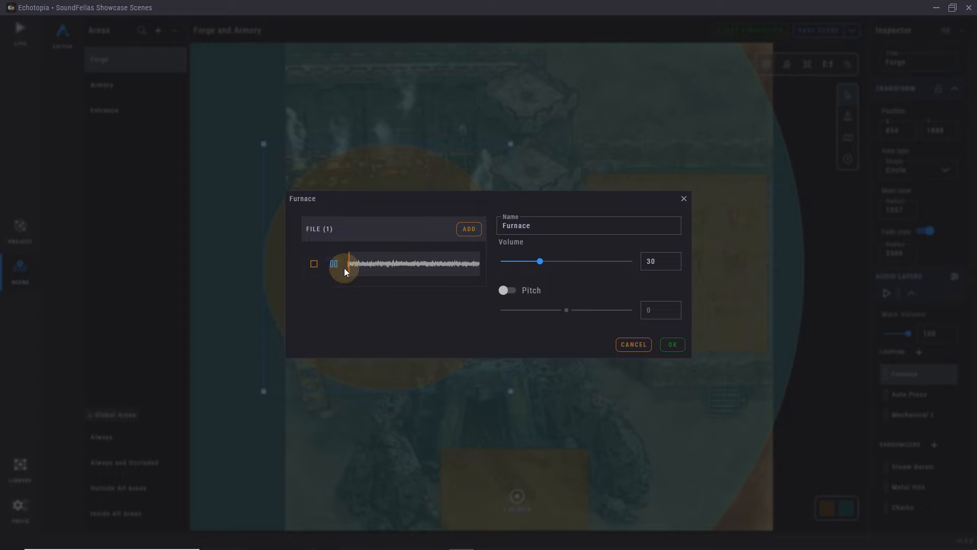
click(801, 360)
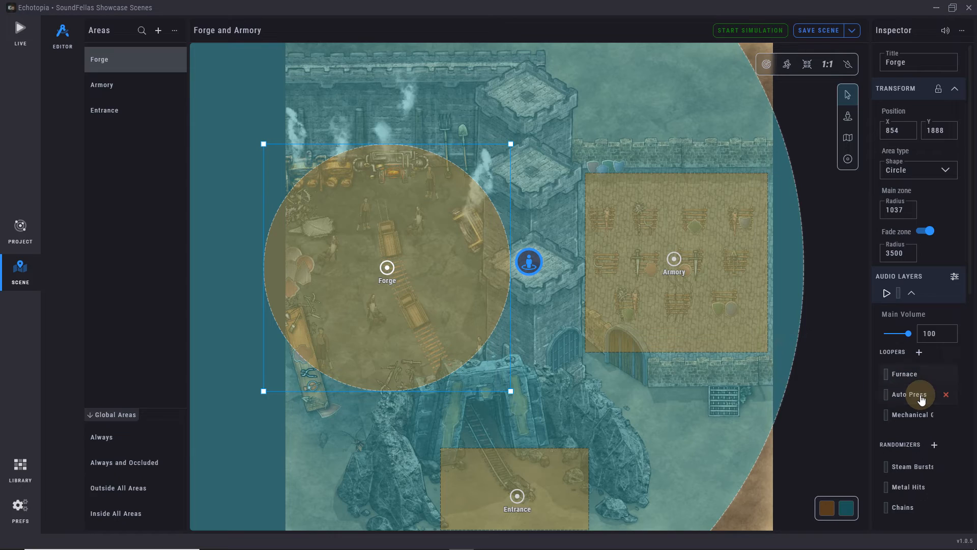
Preview the audio file of the Forge area's Auto Press looper
click(919, 395)
click(313, 264)
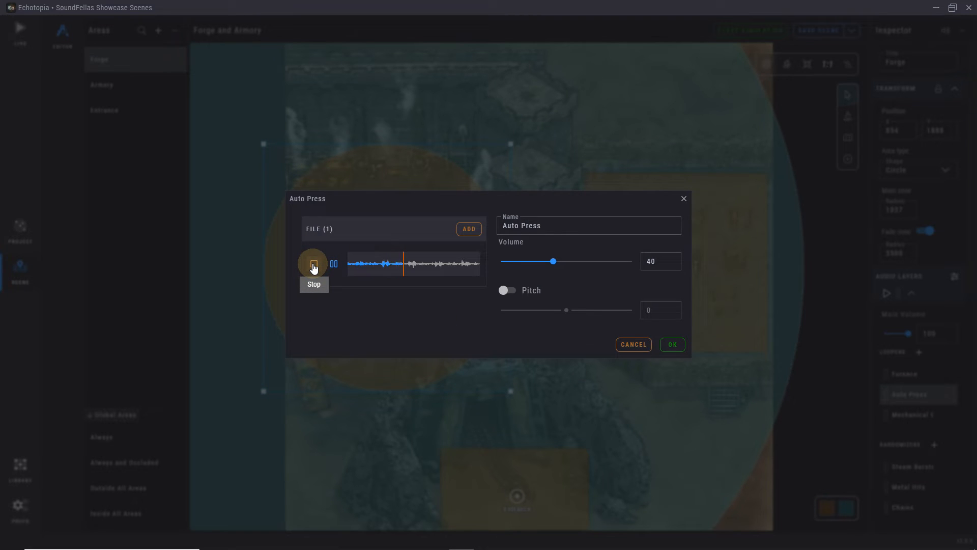
click(314, 266)
click(839, 404)
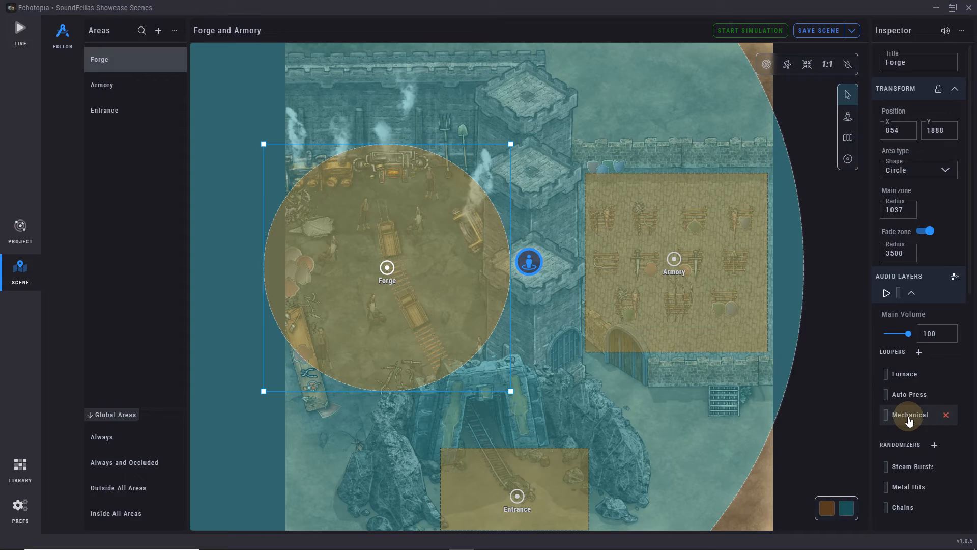
Preview Mechanical_Arm_Cycle_07.wav in the Forge area's Mechanical Guts looper
click(909, 415)
click(310, 263)
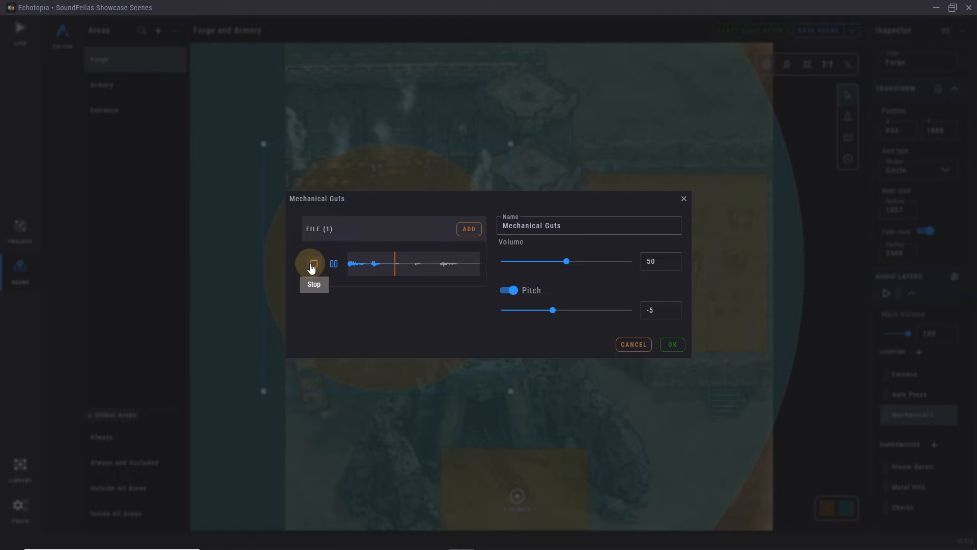
click(312, 267)
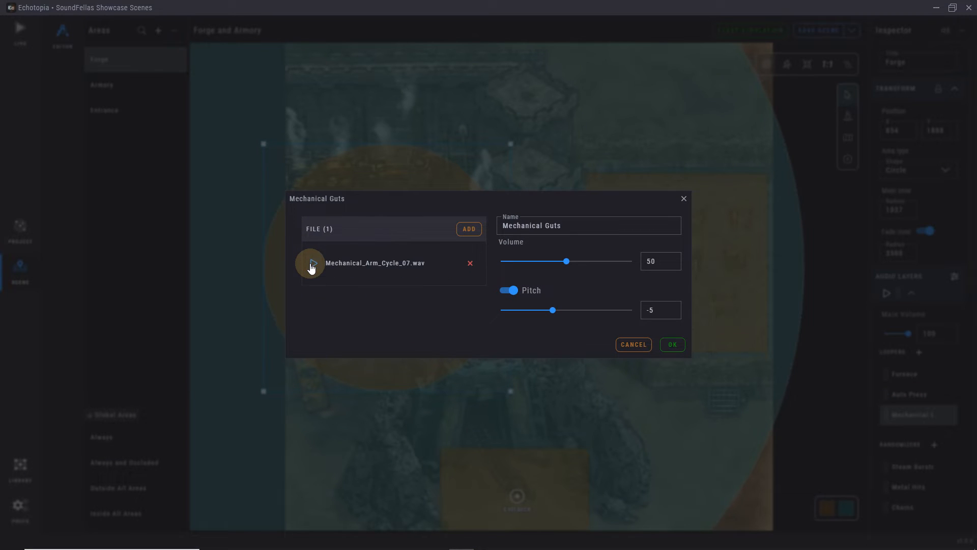
click(917, 397)
Preview the Machinery_Press_Steam 01, 02 and 05 files in the Forge area's Steam Bursts randomizer
scroll(917, 335, down, 4)
click(912, 262)
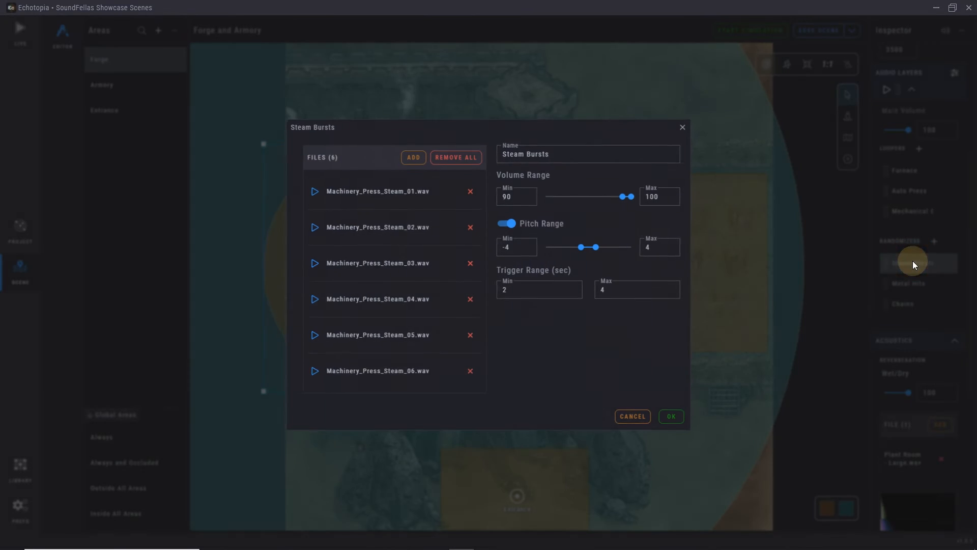
click(313, 192)
click(314, 227)
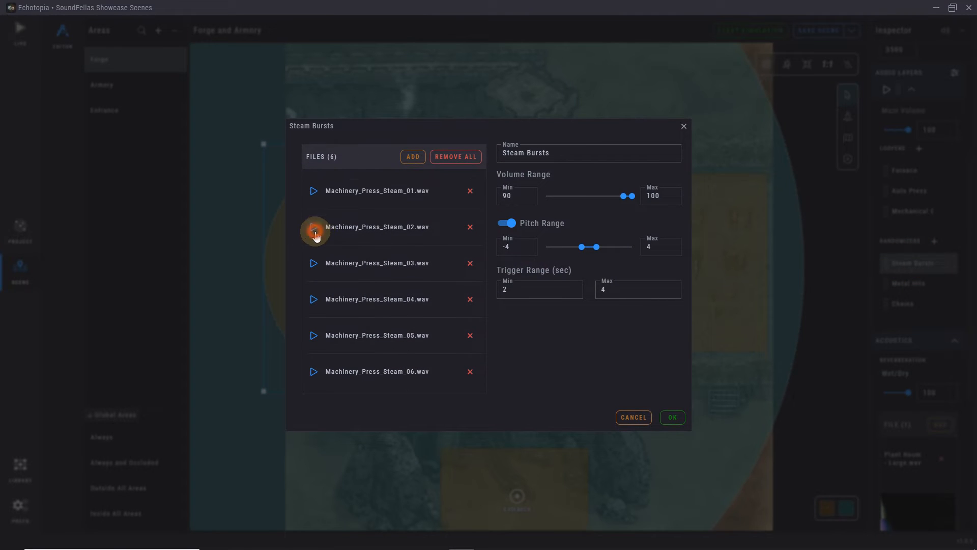
click(314, 335)
click(835, 357)
Preview Metal_Hit_A_Multiple_03.wav and Metal_Hit_C_Multiple_03.wav in the Forge area's Metal Hits randomizer
click(903, 286)
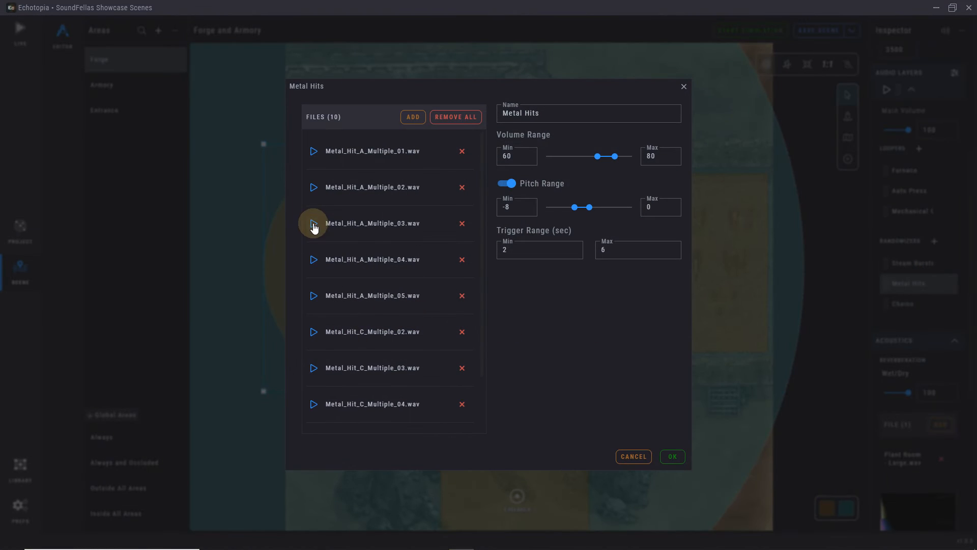
click(314, 224)
click(314, 369)
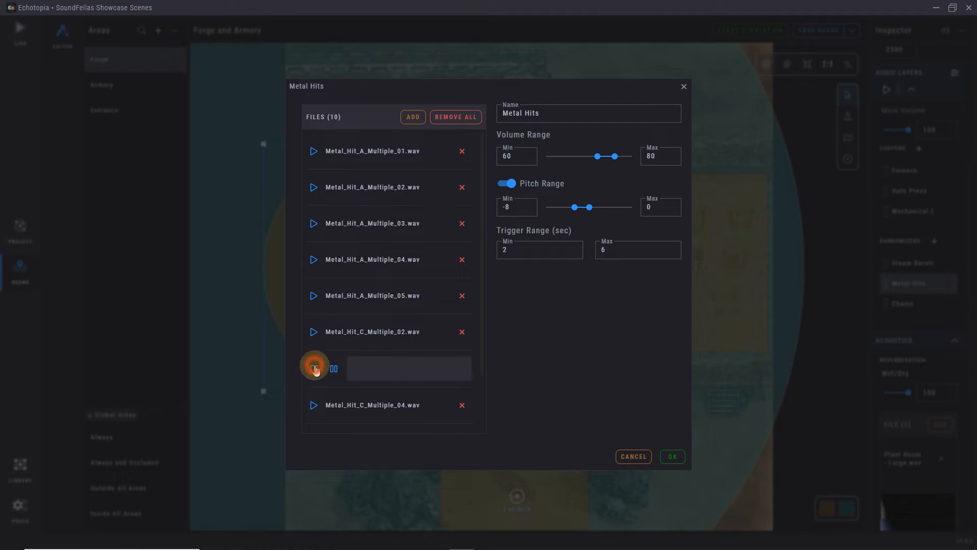
click(911, 324)
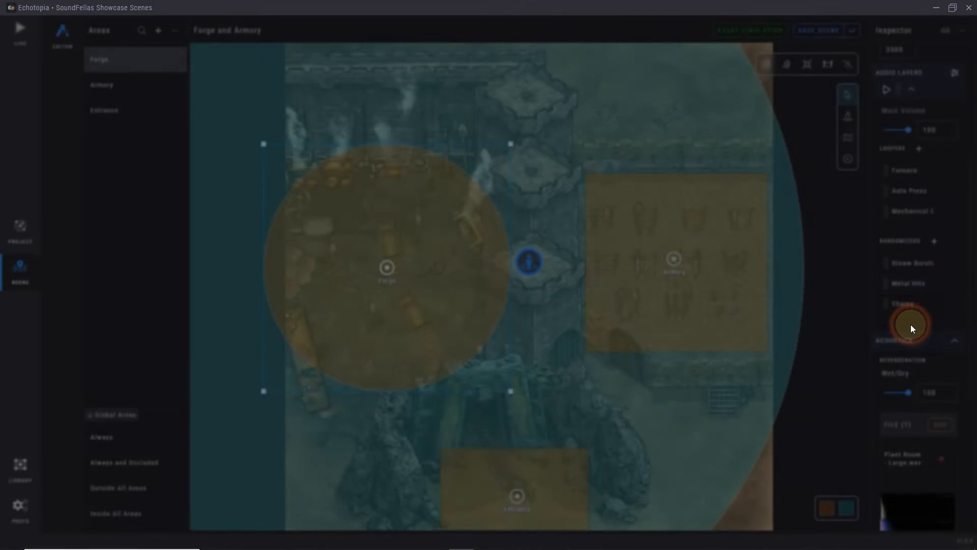
Preview Chain_Rattle_A_07.wav and Chain_Rattle_A_01.wav in the Chains randomizer, and examine the Forge area's reverberation settings
click(900, 306)
click(313, 299)
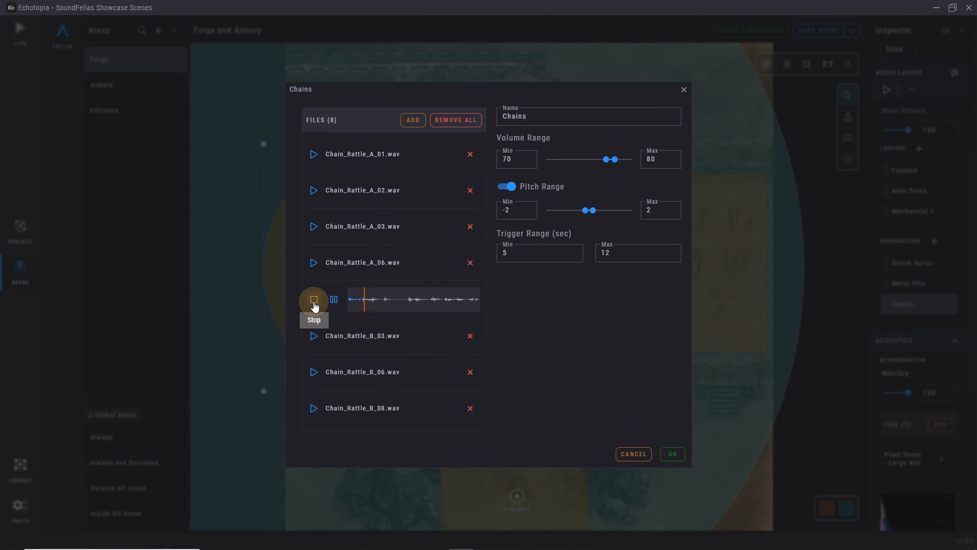
click(314, 154)
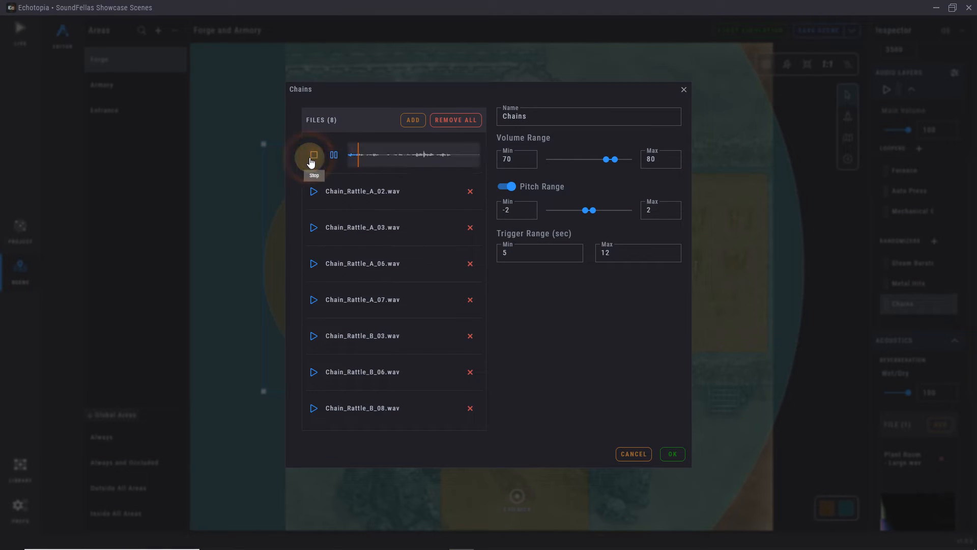
click(910, 389)
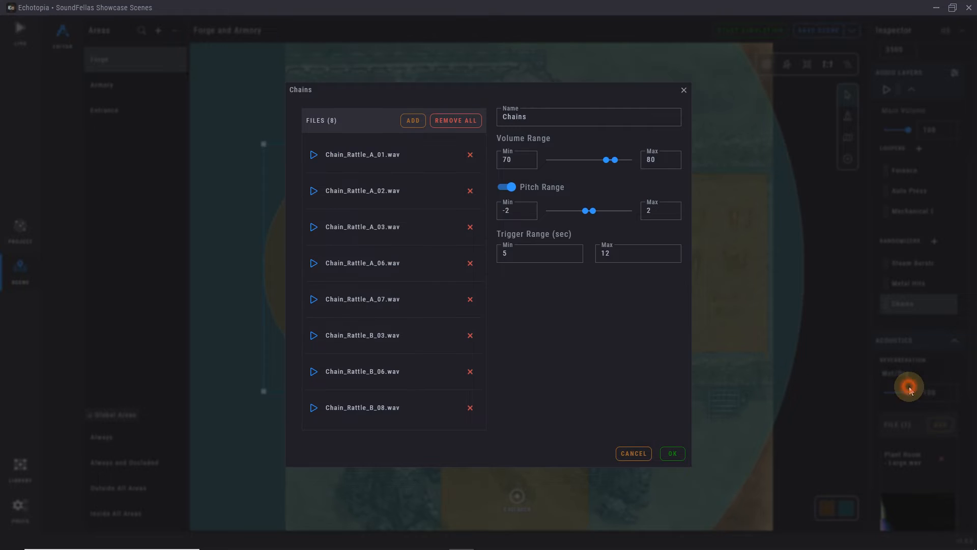
scroll(910, 391, down, 4)
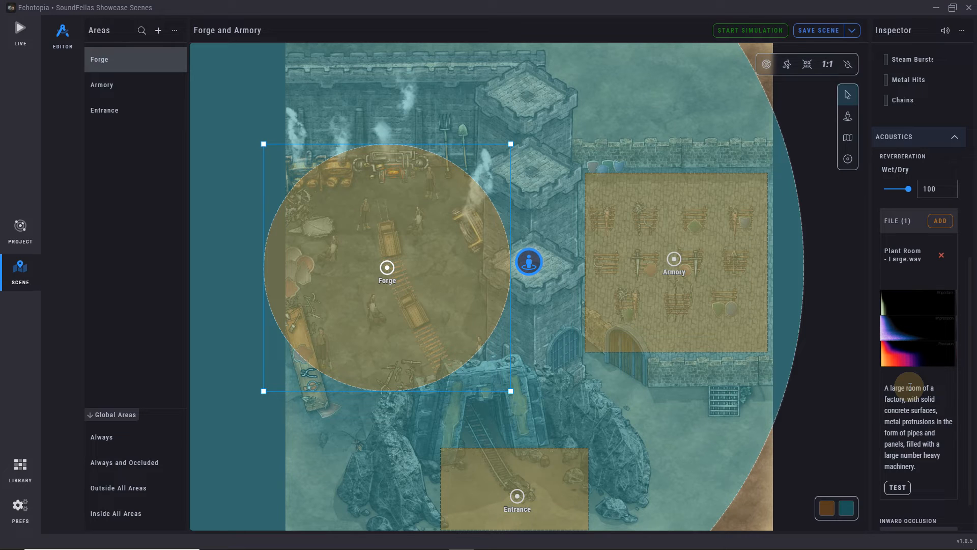
Display the Armory area's acoustics settings and simulate the scene with the listener moved inside the Armory
click(667, 227)
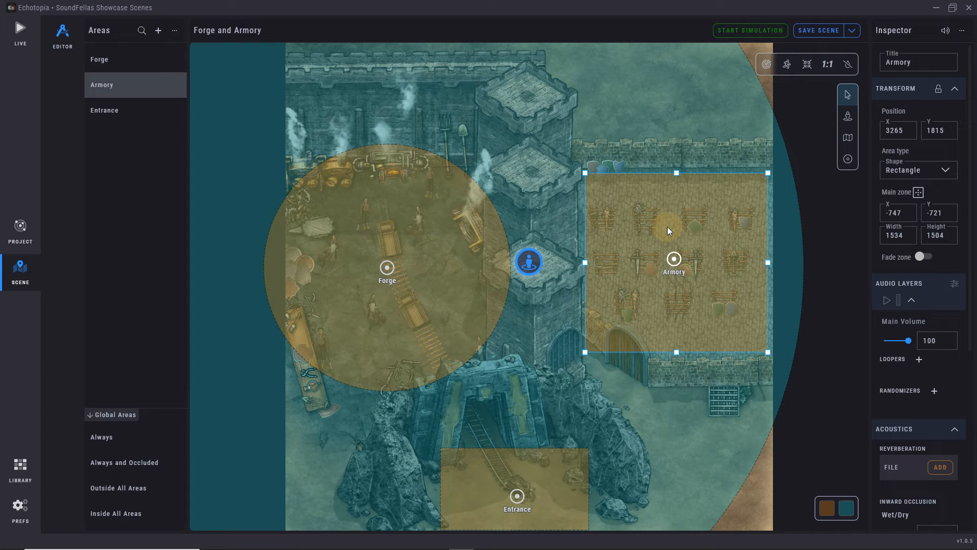
scroll(938, 319, down, 5)
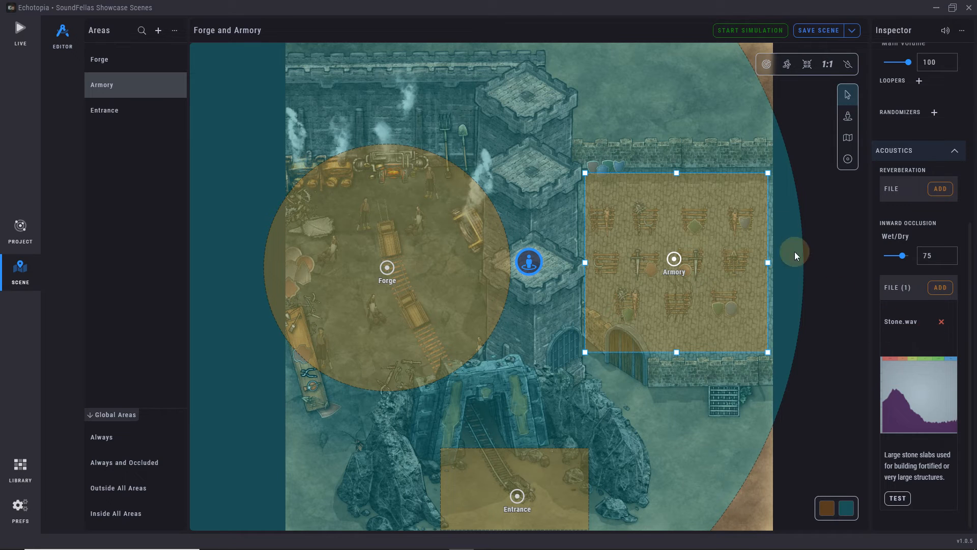
click(742, 26)
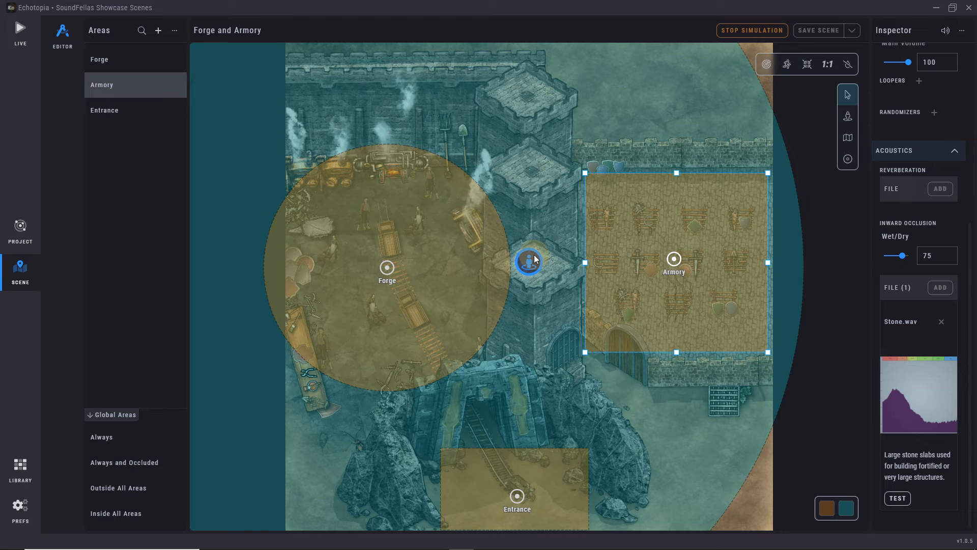
drag(533, 255, 640, 248)
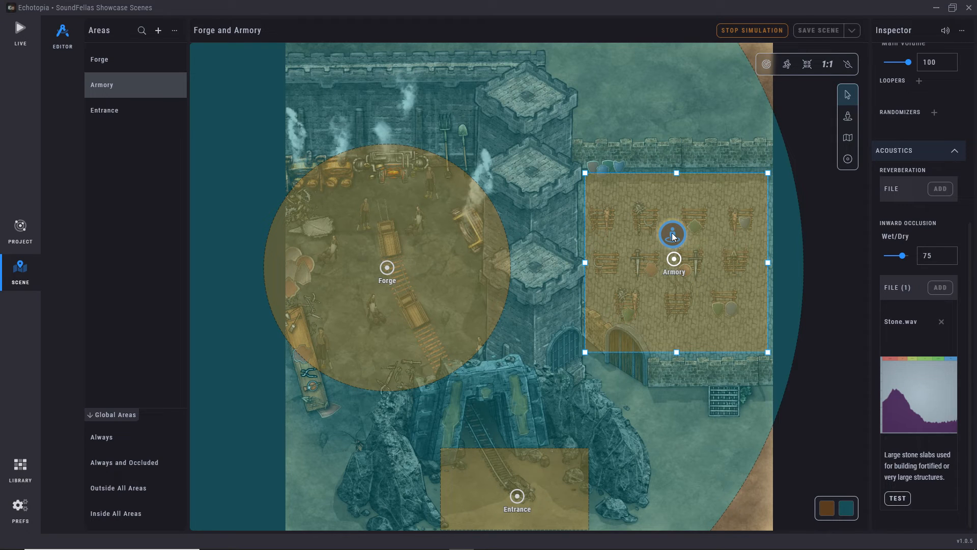
Try the Armory's inward occlusion Wet/Dry at 0, 31 and 66, set it to 100, and stop the simulation
drag(906, 262, 881, 260)
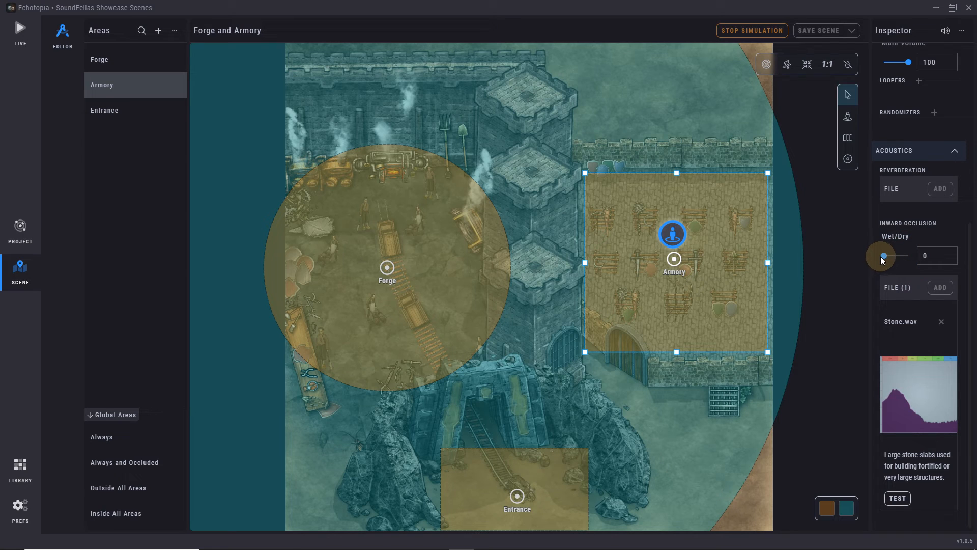
click(886, 260)
drag(886, 260, 895, 260)
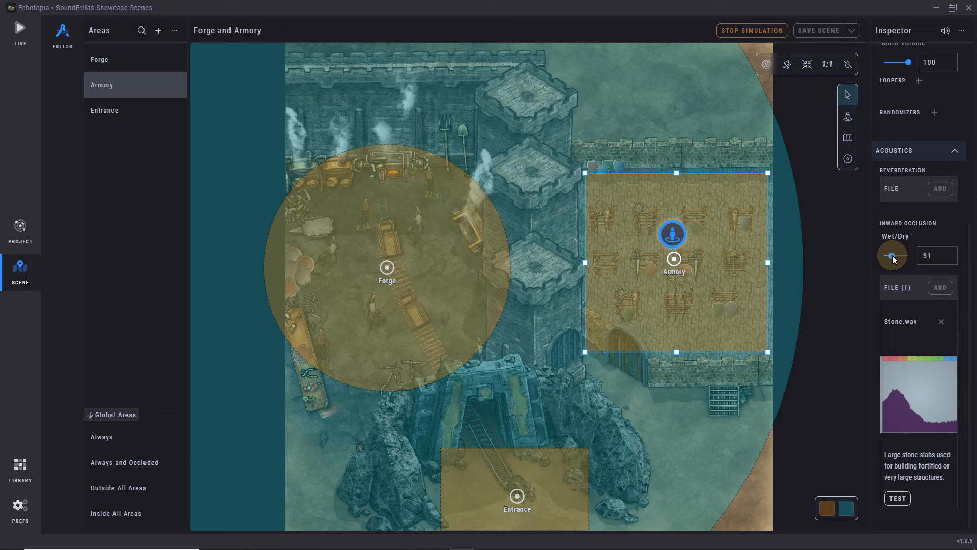
drag(895, 259, 902, 259)
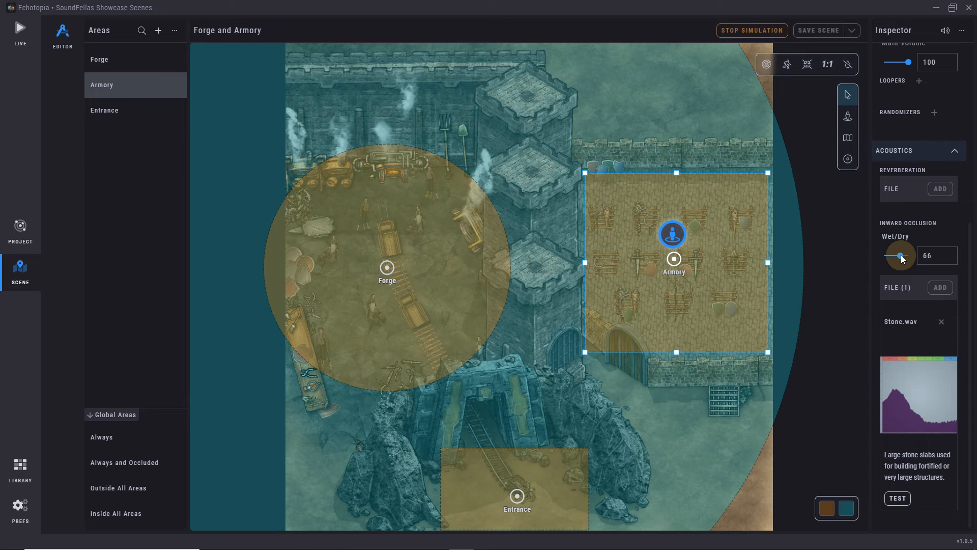
drag(902, 260, 909, 261)
click(753, 30)
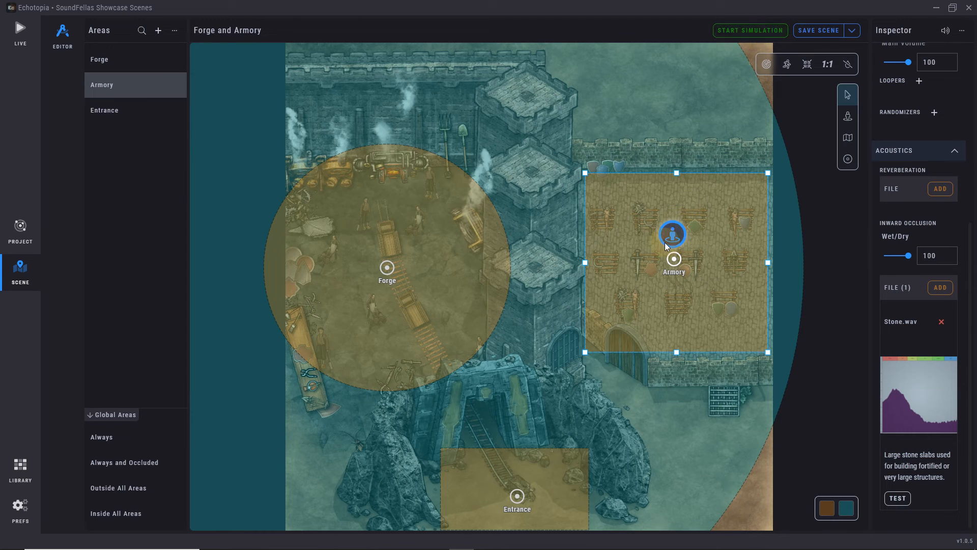
Display the Entrance area's acoustics settings and simulate the scene with the listener moved inside the Entrance
click(528, 454)
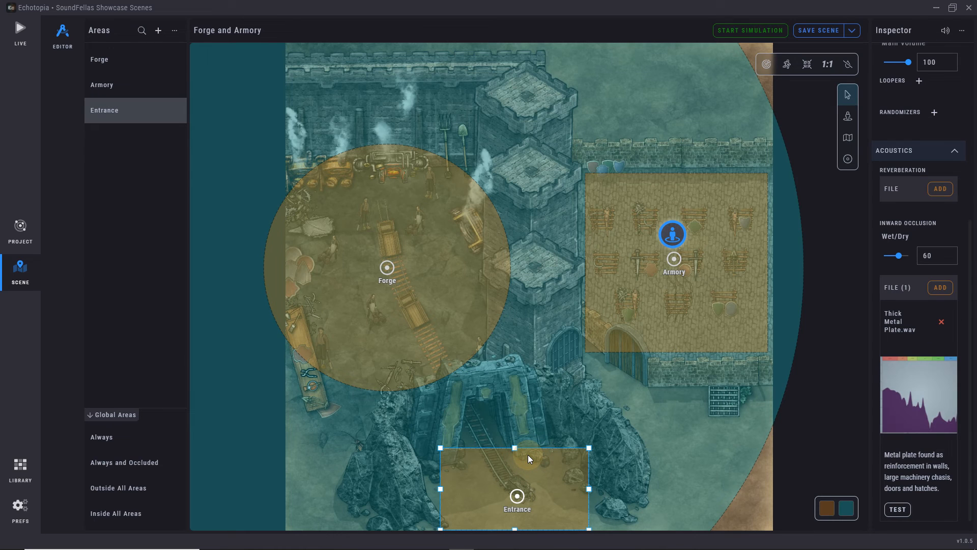
scroll(919, 322, down, 1)
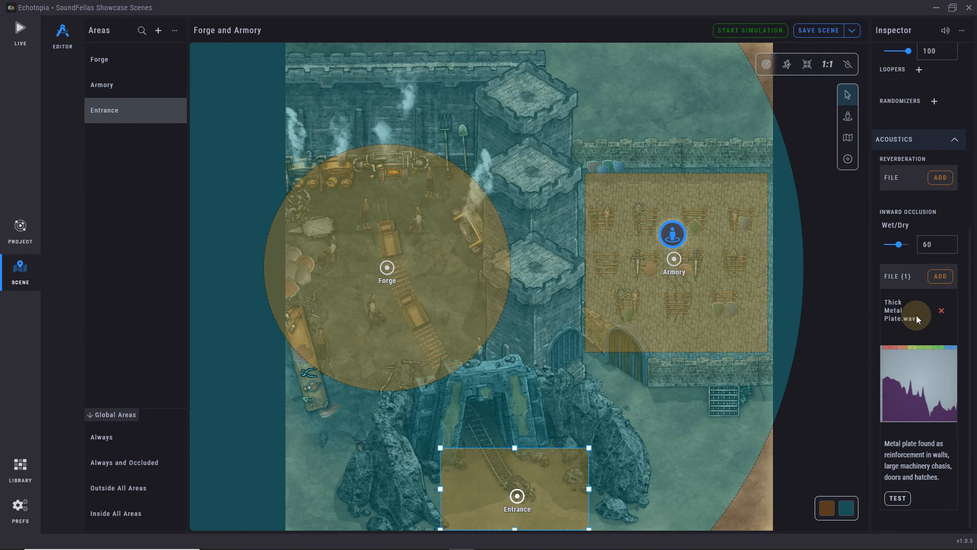
click(738, 30)
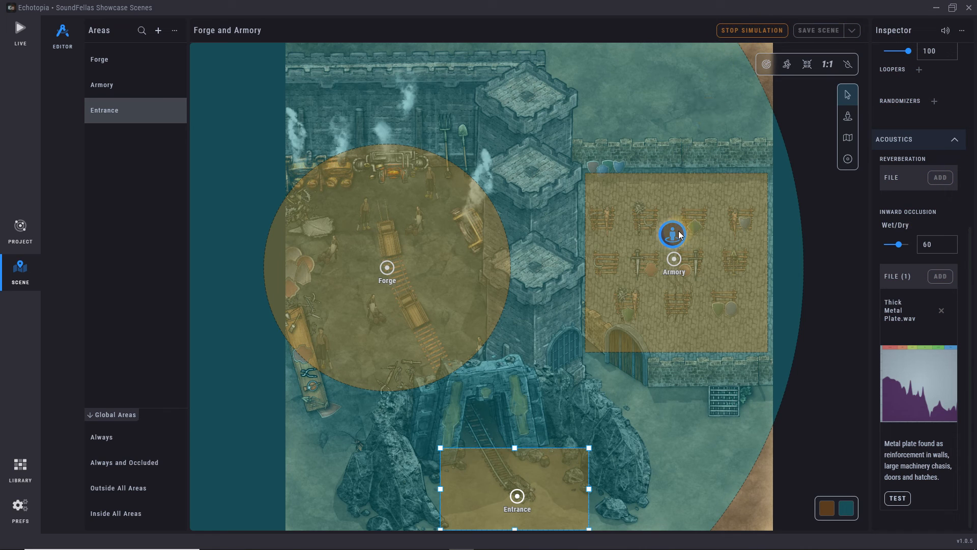
drag(673, 233, 490, 474)
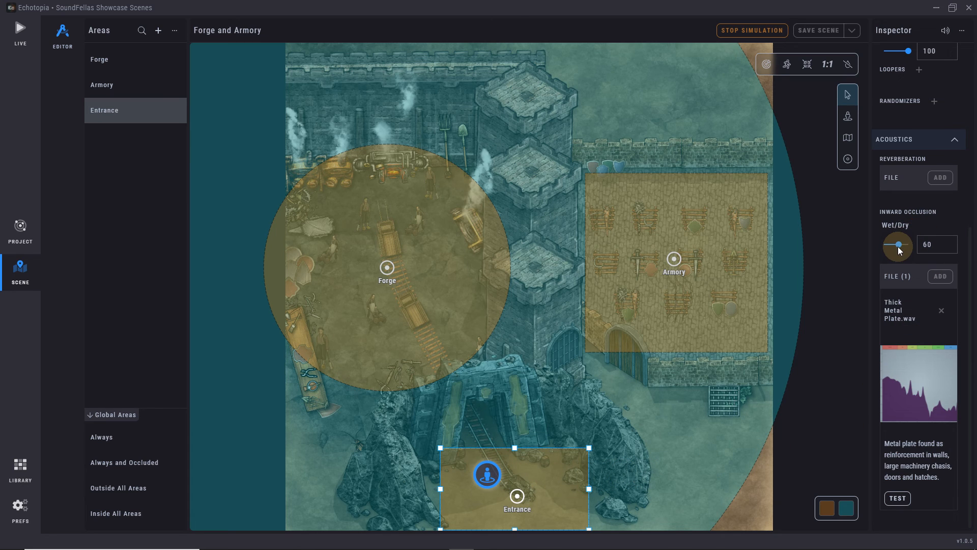
Try the Entrance's inward occlusion Wet/Dry at 27 and 67, set it to 100, and stop the simulation
drag(899, 247, 863, 249)
drag(884, 246, 891, 248)
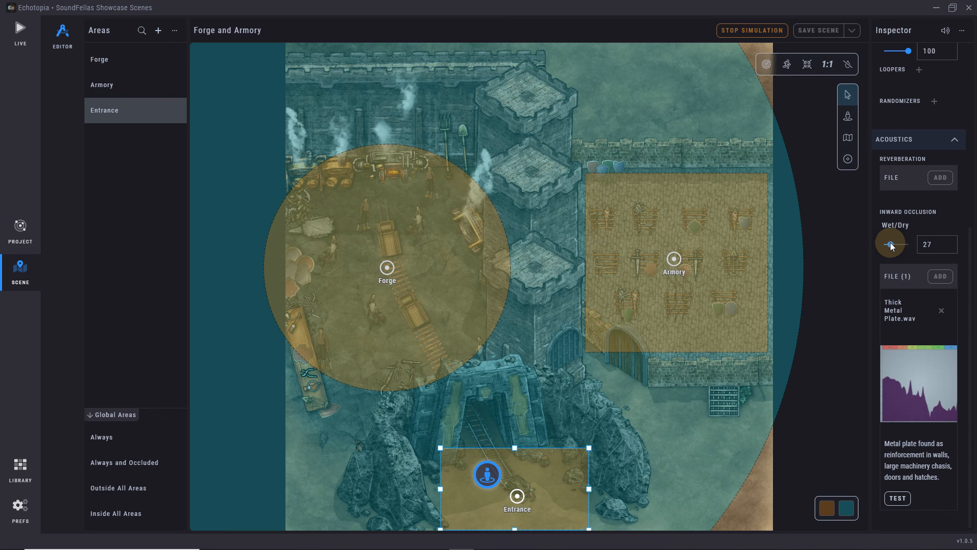
drag(891, 245, 903, 248)
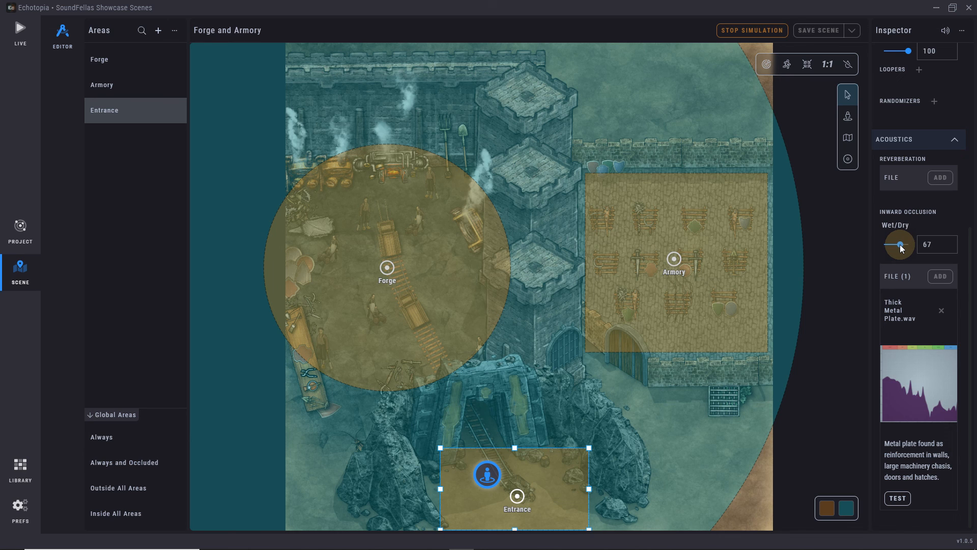
drag(902, 248, 943, 245)
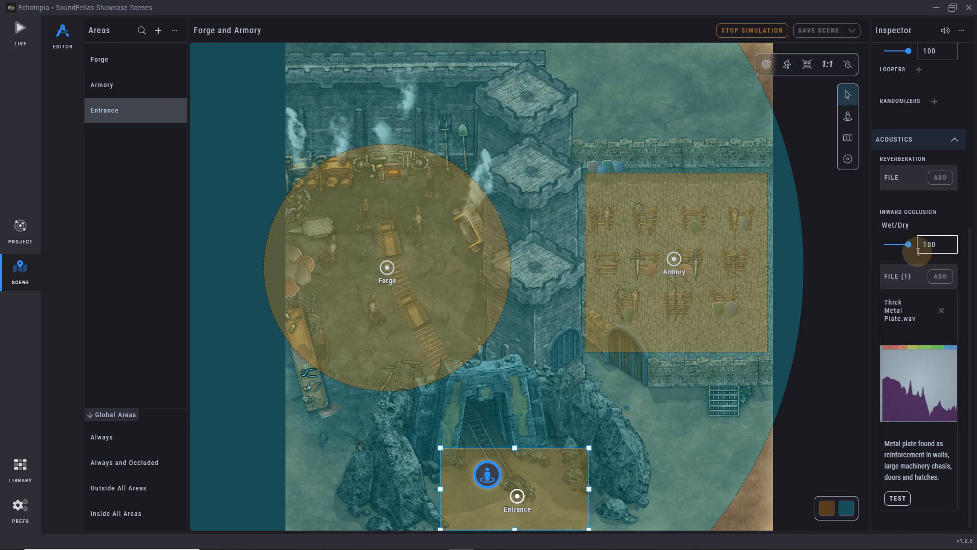
click(735, 32)
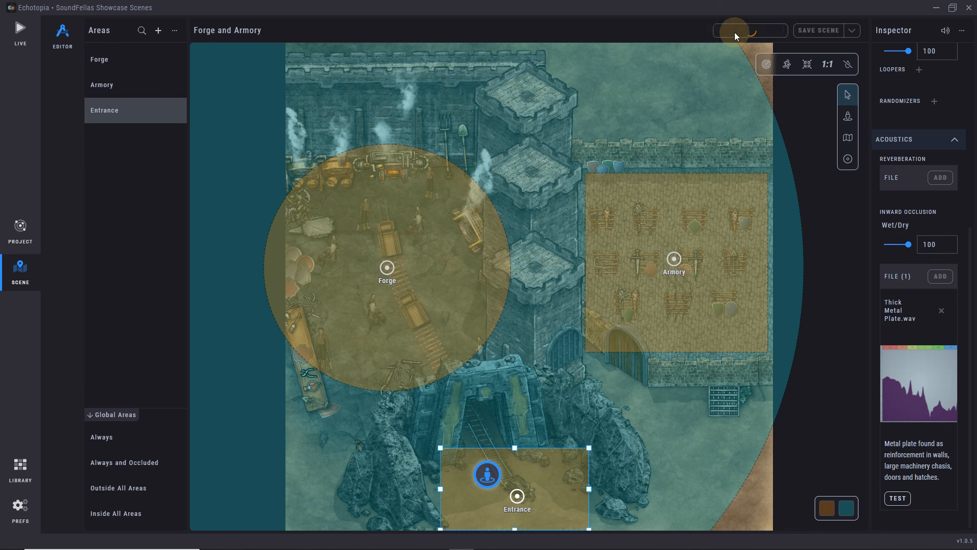